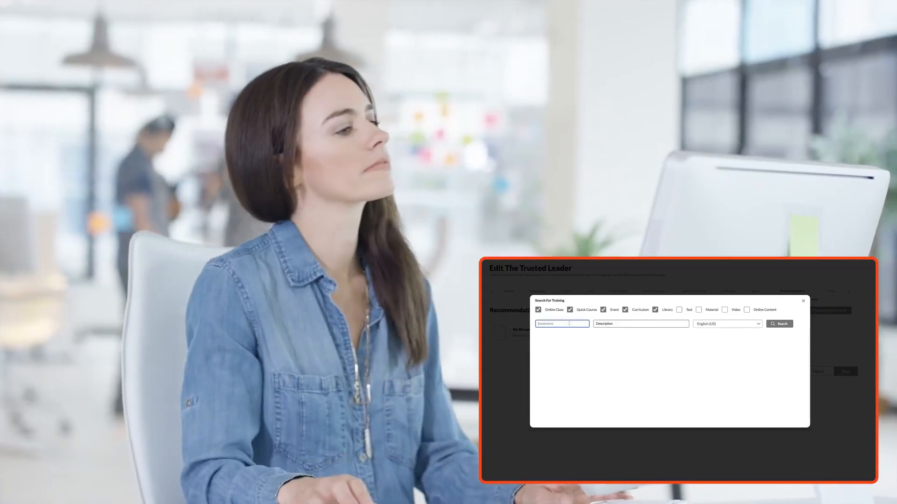
pyautogui.click(725, 309)
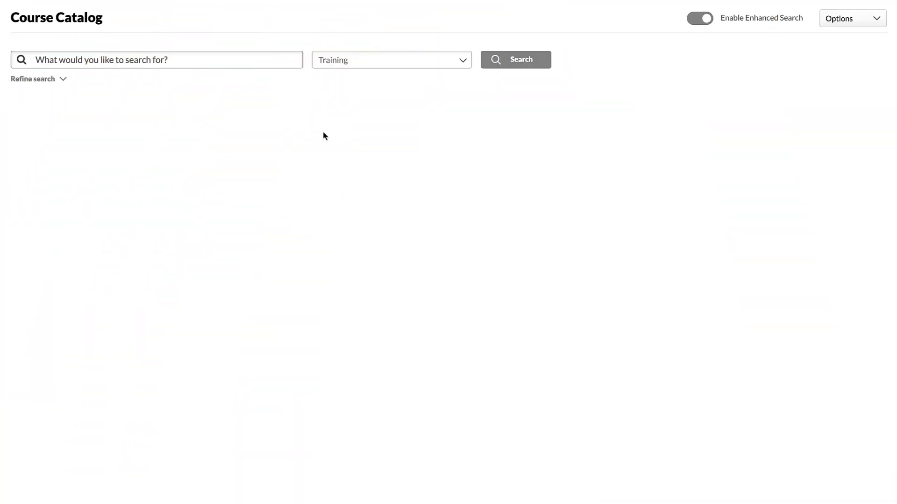
# Step: Search the course catalog's training for "Leader"
pyautogui.click(188, 64)
pyautogui.write('Leader')
pyautogui.click(521, 64)
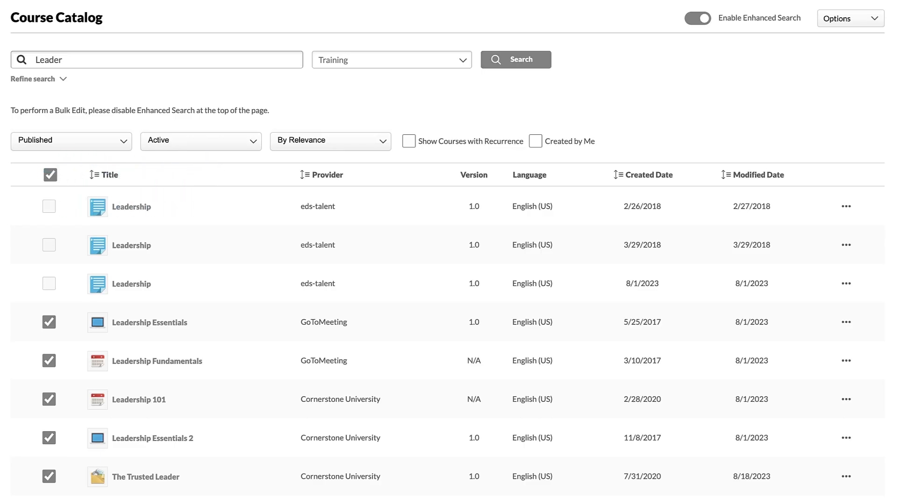
# Step: Review the publication status and activity filter choices and the refine-search criteria for the catalog results
pyautogui.click(122, 145)
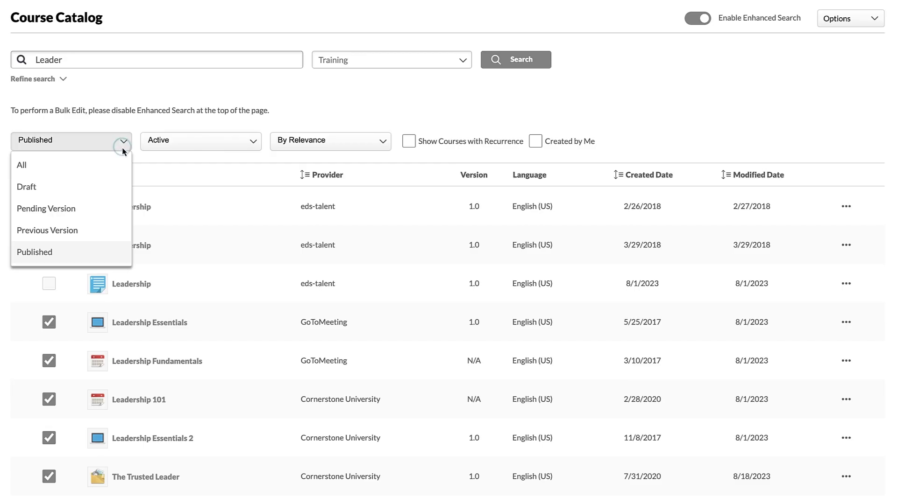
pyautogui.click(255, 141)
pyautogui.click(254, 140)
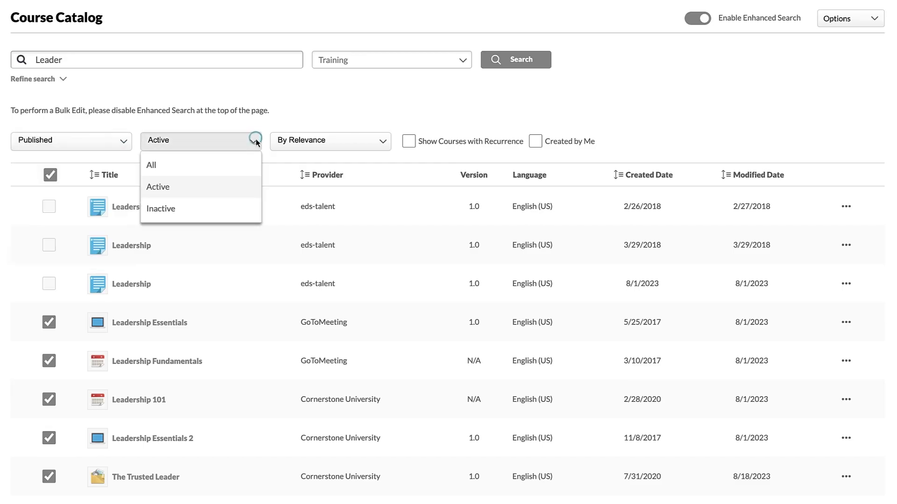
pyautogui.click(283, 124)
pyautogui.click(64, 80)
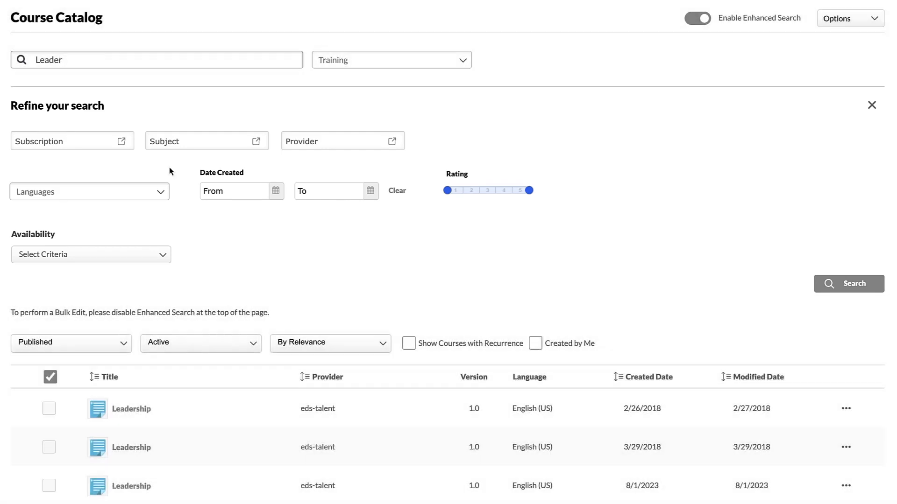
pyautogui.click(871, 105)
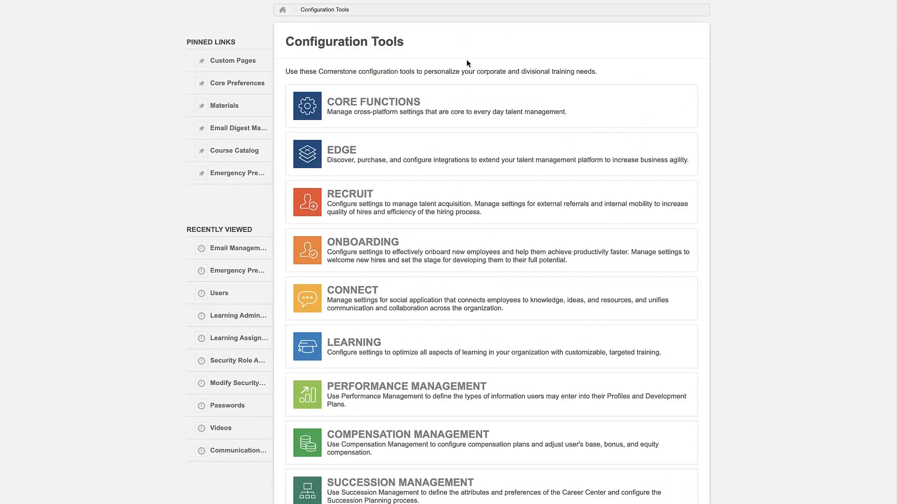
# Step: Open the Search Preferences within Core Preferences and examine the Training search settings
pyautogui.click(369, 115)
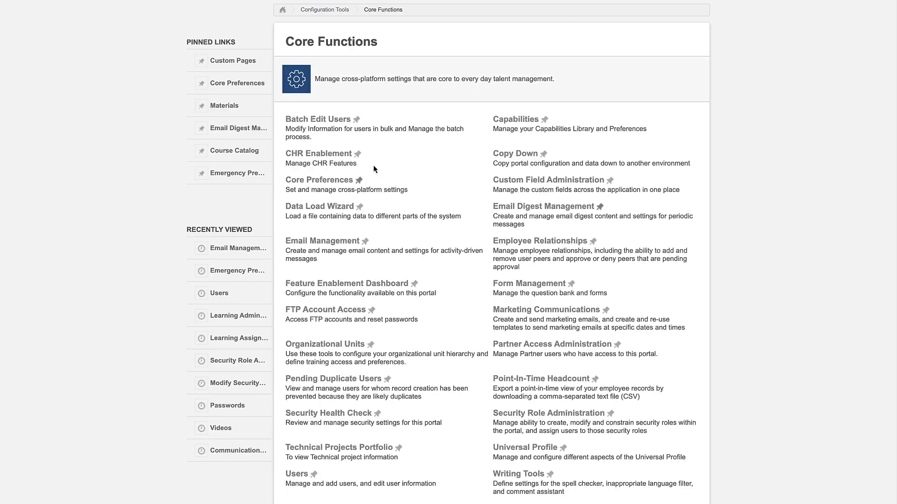
pyautogui.click(321, 180)
pyautogui.click(516, 324)
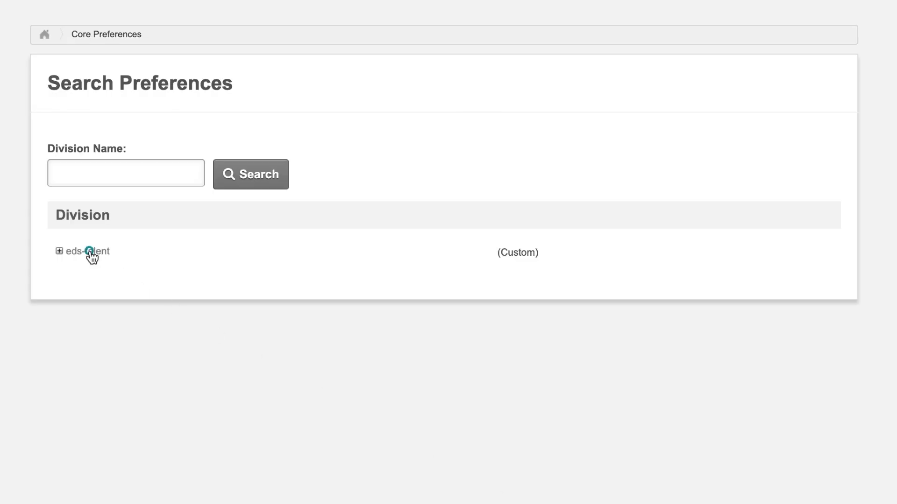
pyautogui.click(89, 252)
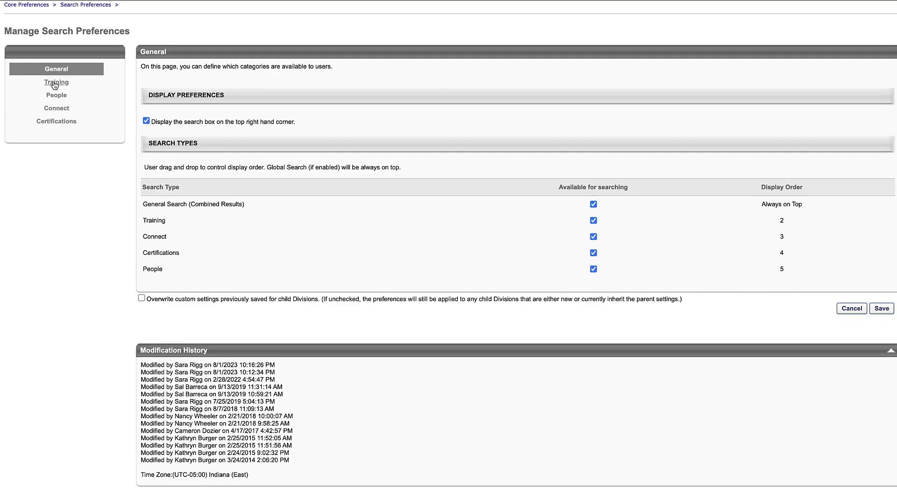
pyautogui.click(53, 83)
pyautogui.scroll(-5, 448, 252)
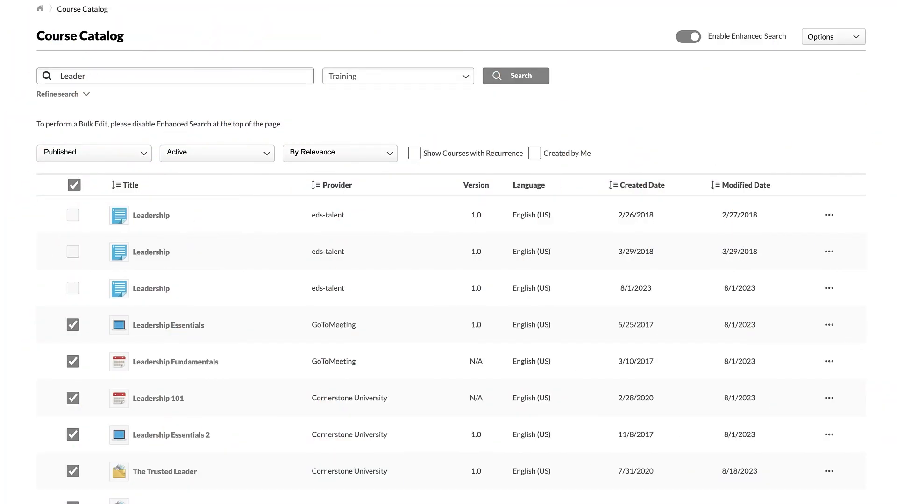
# Step: Open the Leadership Essentials 2 course from the catalog results for editing
pyautogui.scroll(-1, 794, 425)
pyautogui.click(829, 424)
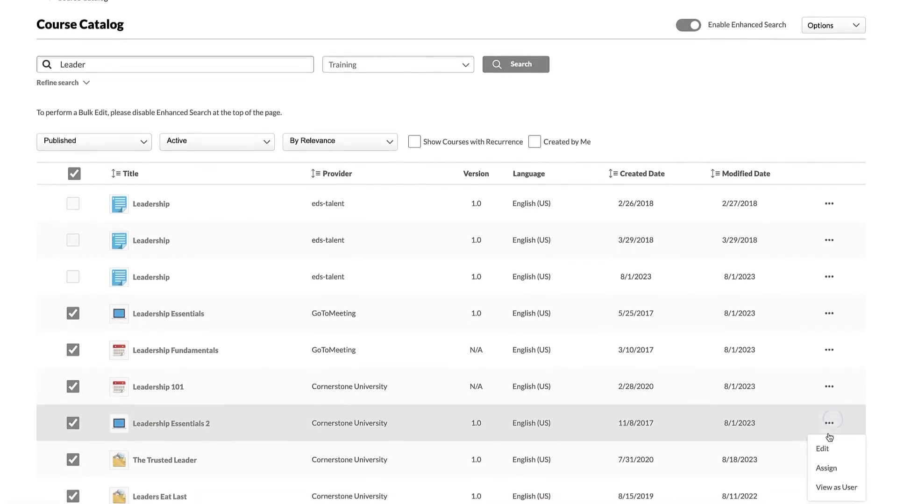
pyautogui.click(822, 449)
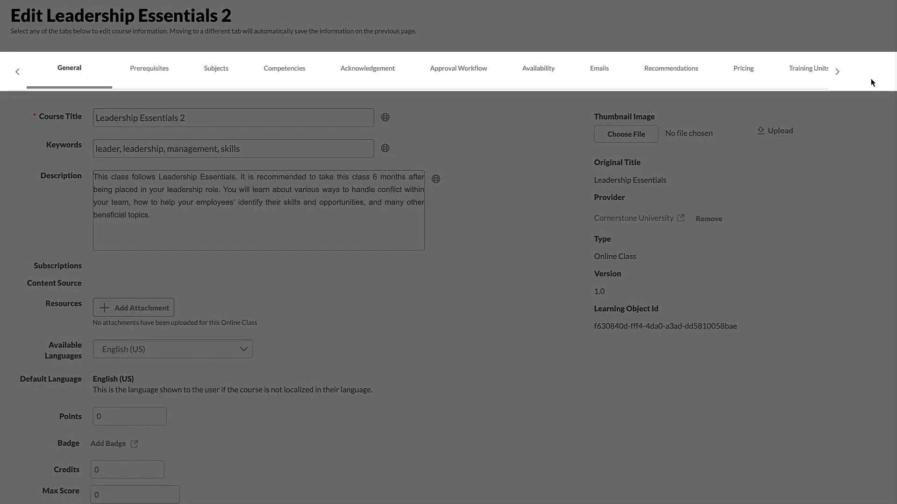
# Step: Look through all the setting categories available for Leadership Essentials 2, from General to Training Exemptions
pyautogui.click(839, 73)
pyautogui.click(839, 74)
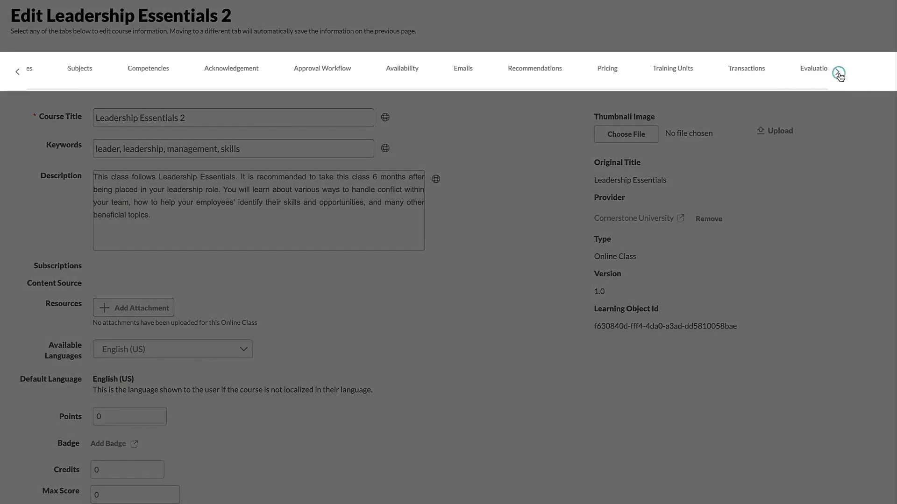
pyautogui.click(838, 73)
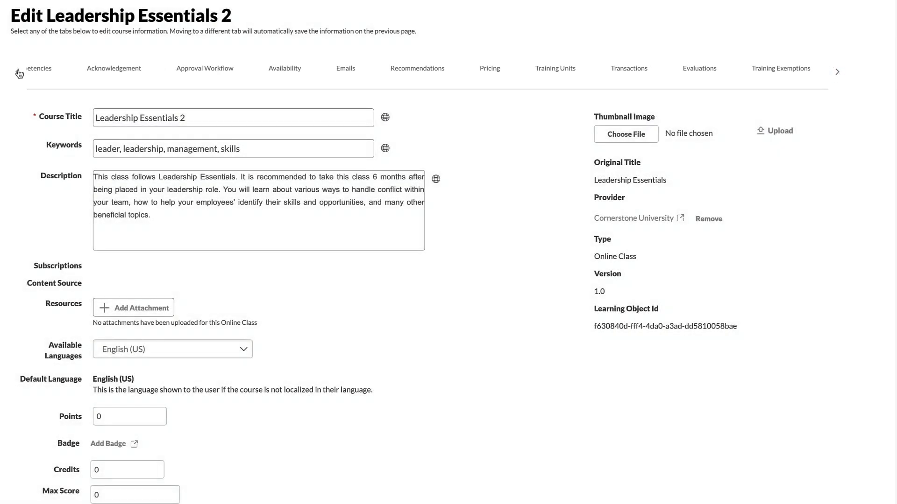
pyautogui.click(17, 72)
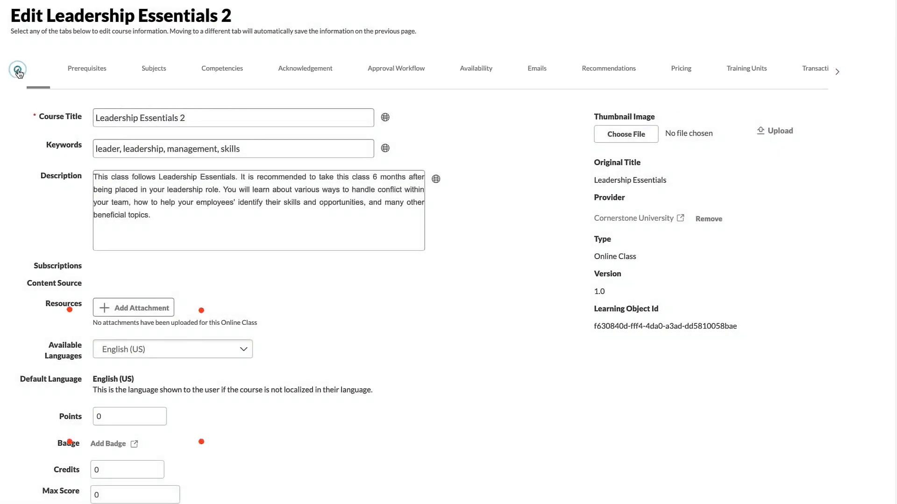
pyautogui.click(18, 72)
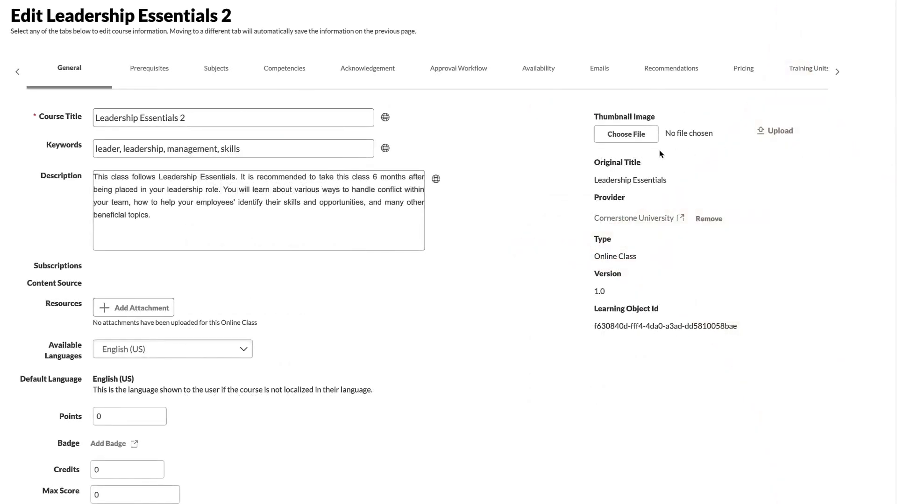
# Step: Set the Leadership Series thumbnail PNG from the Video Assets folder as the course's thumbnail image
pyautogui.click(621, 139)
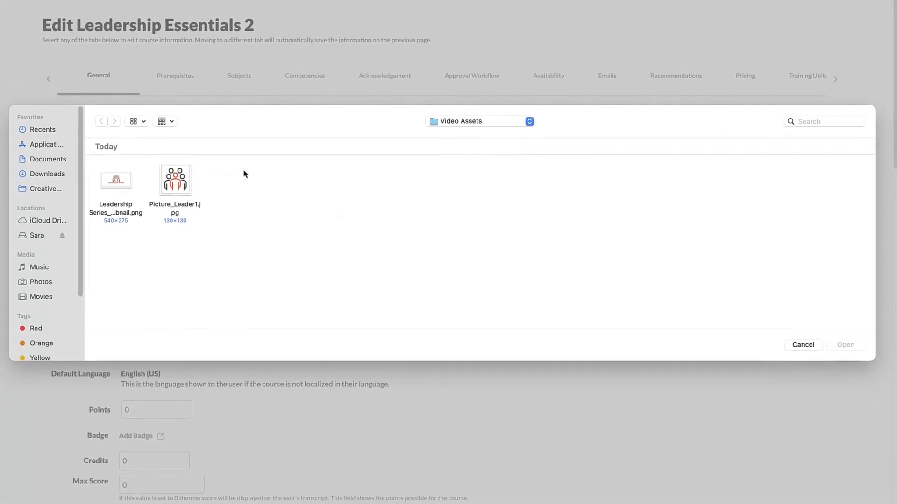
pyautogui.click(95, 181)
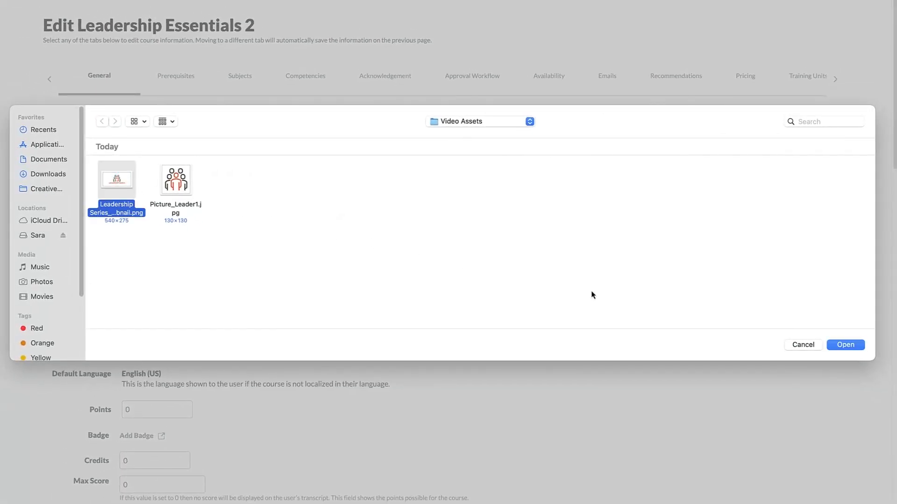
pyautogui.click(845, 345)
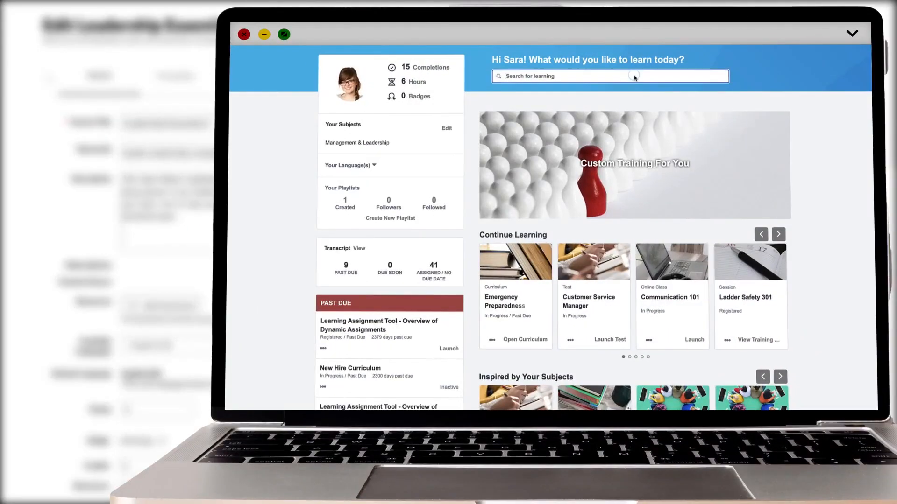
# Step: Search for "Leadership" on the learner home page
pyautogui.write('Leadership')
pyautogui.press('Return')
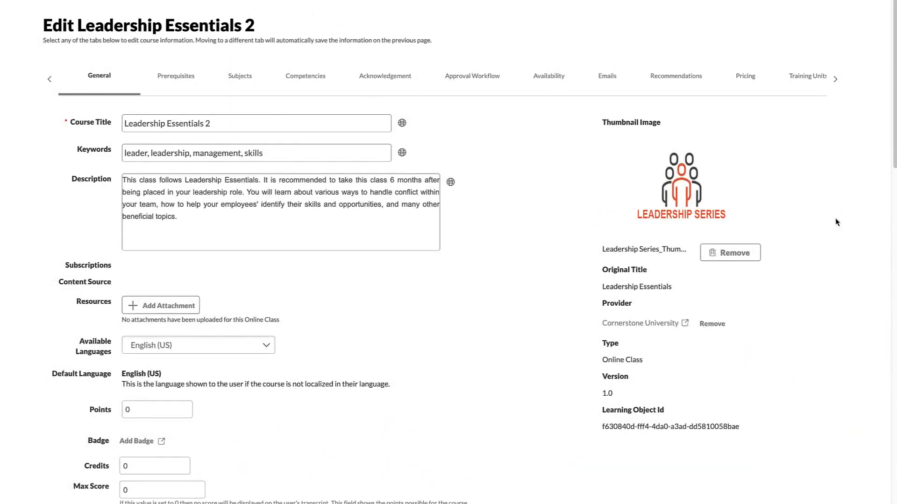
# Step: Check the available language options for Leadership Essentials 2
pyautogui.click(270, 347)
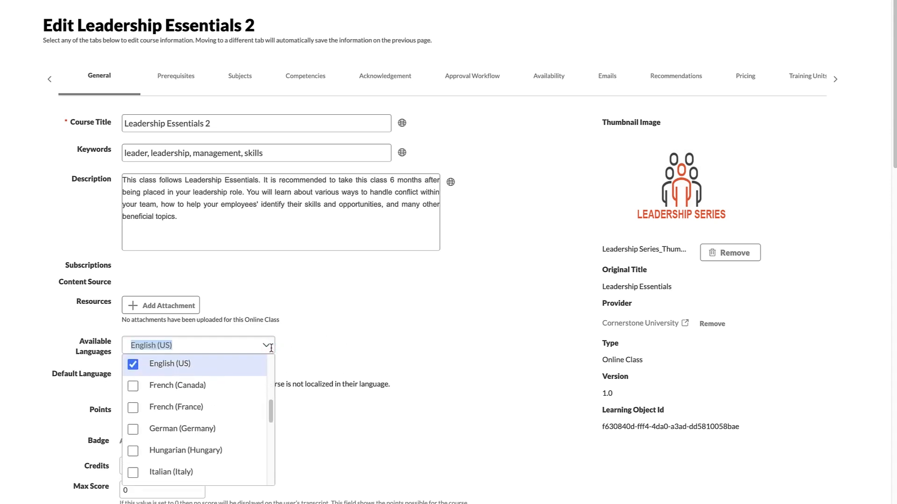
pyautogui.click(270, 347)
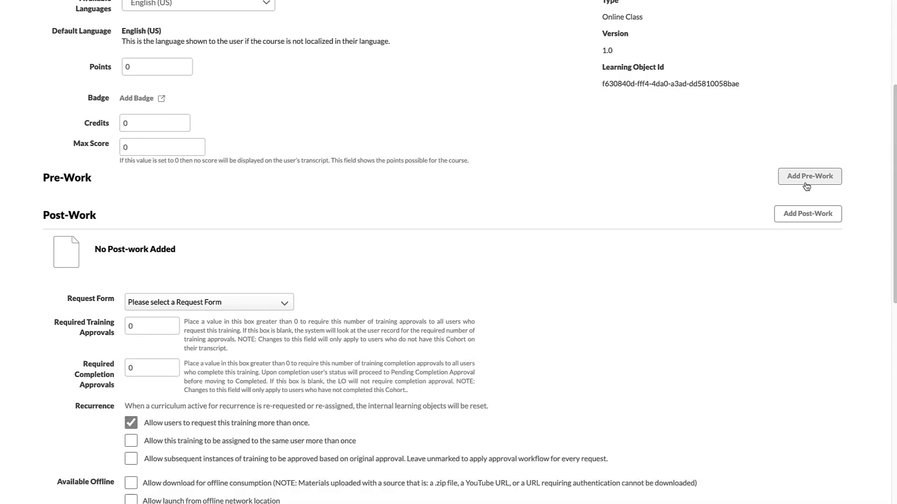
# Step: Search for "All Speaking is Public" in the pre-work training selection and add the All Speaking is Public Speaking quick course
pyautogui.click(813, 177)
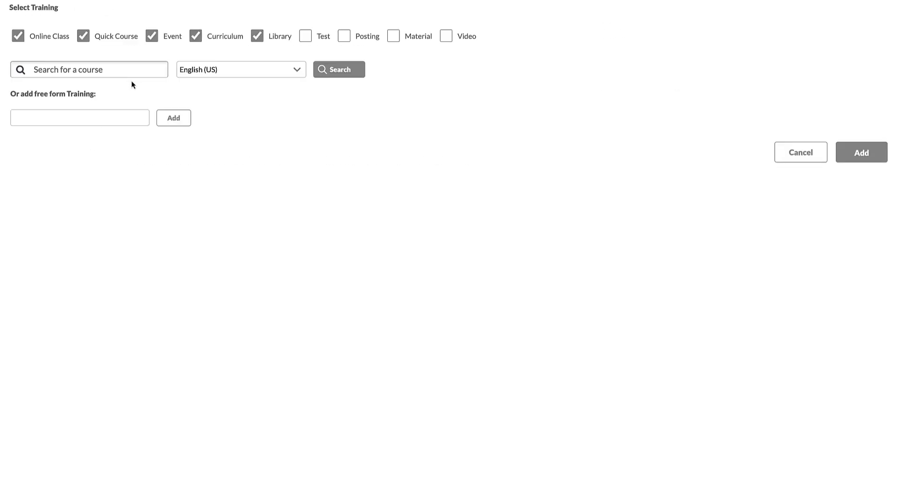
pyautogui.click(102, 70)
pyautogui.write('All Speaking is Public')
pyautogui.click(341, 77)
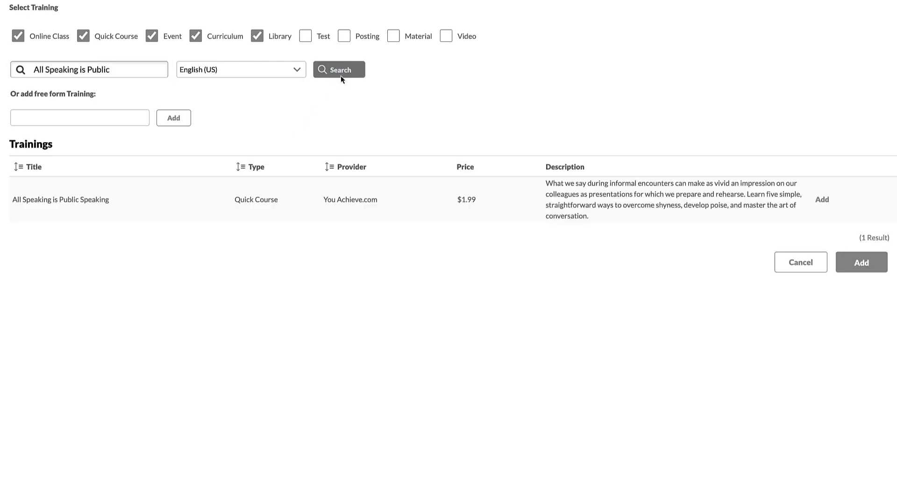
pyautogui.click(822, 200)
# Step: Add the 7 Myths That Make Meetings Miserable quick course and the Advanced Leadership II event to the pre-work and confirm the selection
pyautogui.moveTo(125, 172); pyautogui.dragTo(32, 170)
pyautogui.write('7')
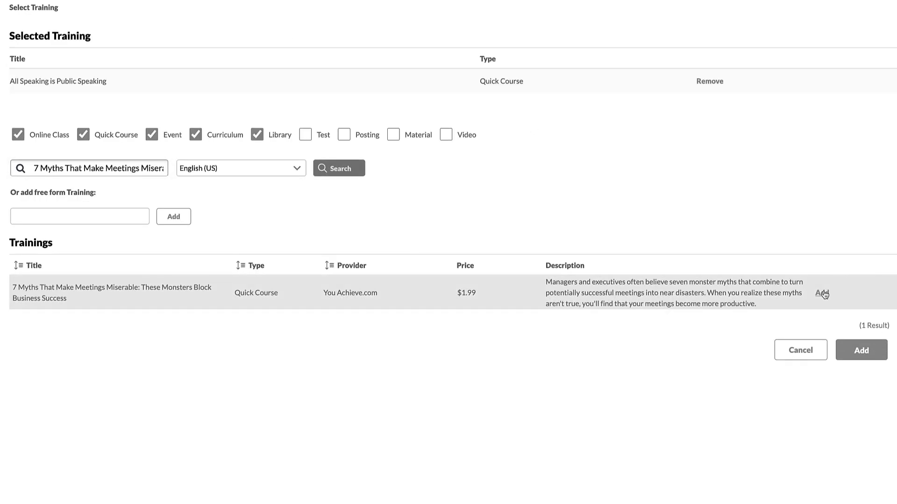
pyautogui.click(822, 293)
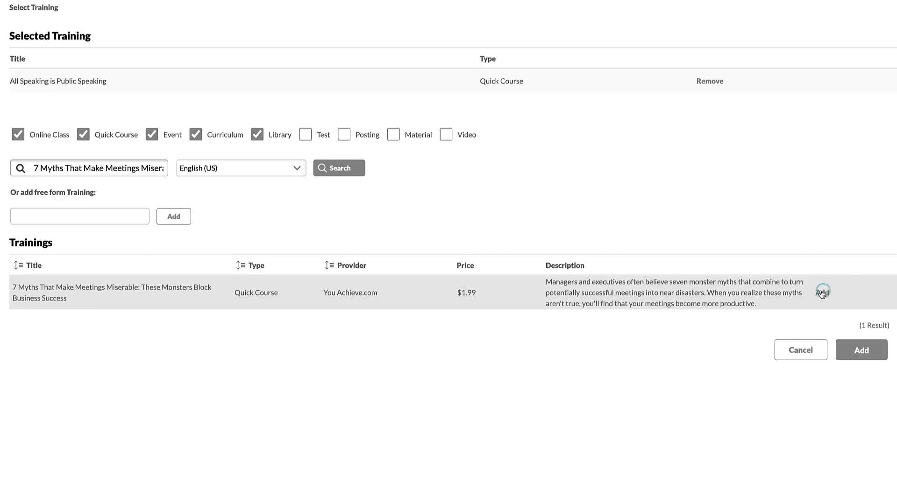
pyautogui.write('Advanced Leadership II')
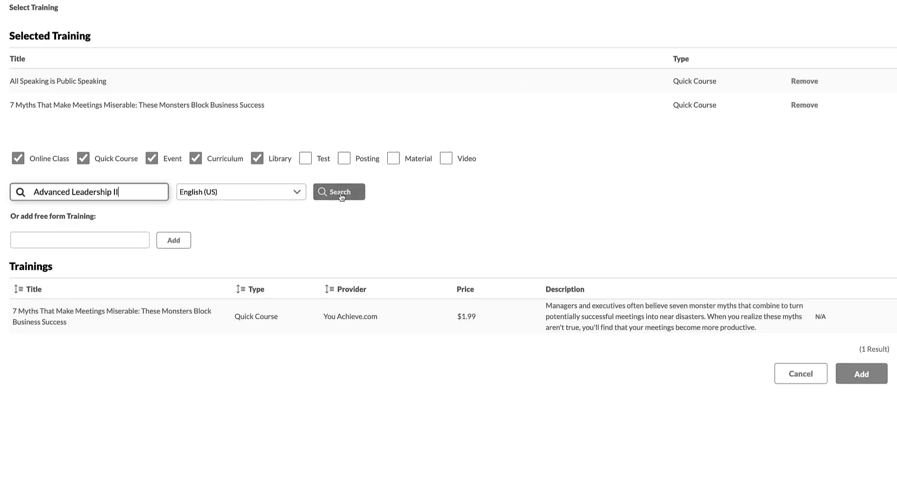
pyautogui.click(340, 193)
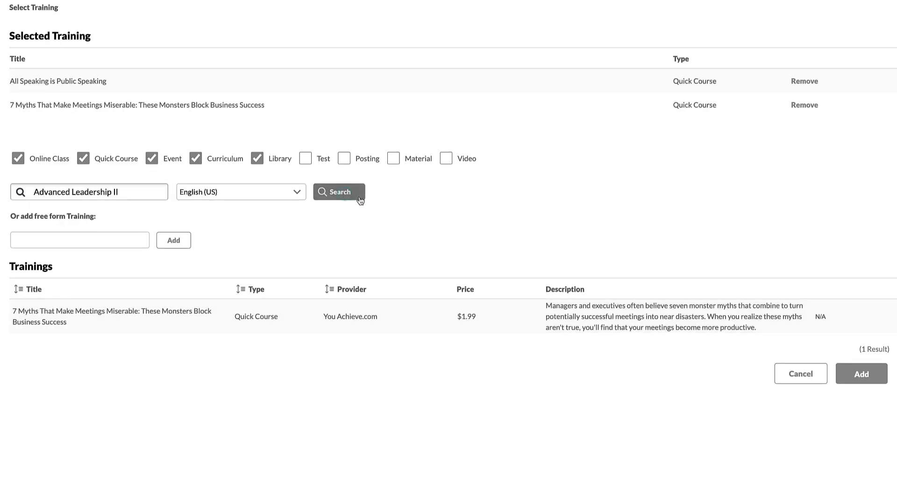
pyautogui.click(822, 312)
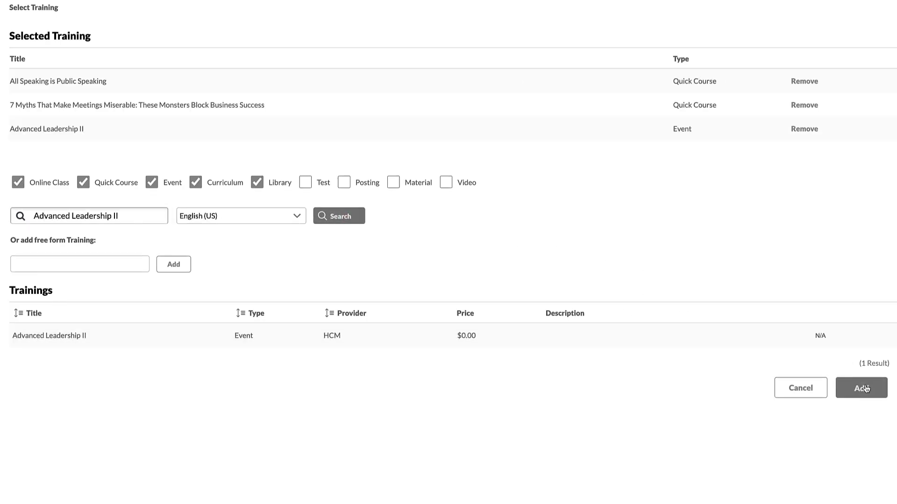
pyautogui.click(861, 364)
# Step: Set the pre-work sequence to 1 for 7 Myths That Make Meetings Miserable and 2 for both All Speaking is Public Speaking and Advanced Leadership II
pyautogui.click(116, 189)
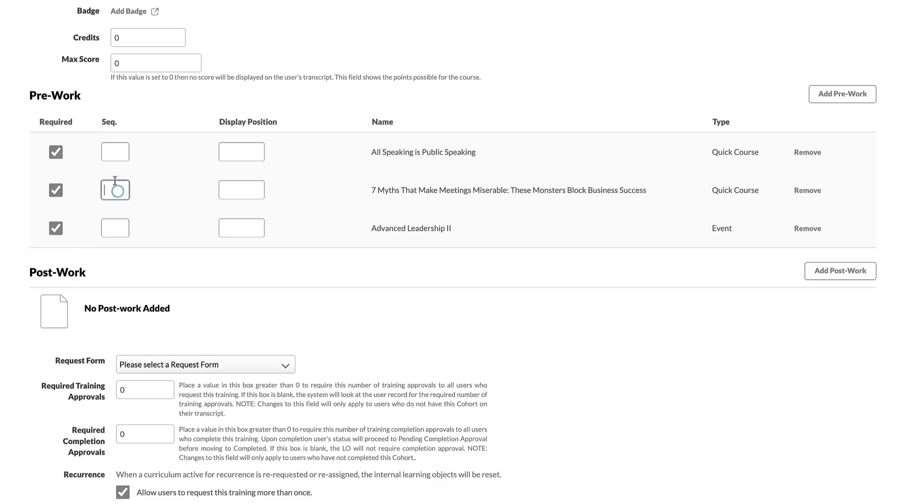
pyautogui.write('1')
pyautogui.click(113, 151)
pyautogui.write('2')
pyautogui.click(119, 227)
pyautogui.write('2')
# Step: Set the pre-work display positions to 1 for the 7 Myths course, 2 for Advanced Leadership II and 3 for All Speaking is Public Speaking
pyautogui.click(246, 194)
pyautogui.write('1')
pyautogui.click(247, 228)
pyautogui.write('2')
pyautogui.click(247, 152)
pyautogui.write('3')
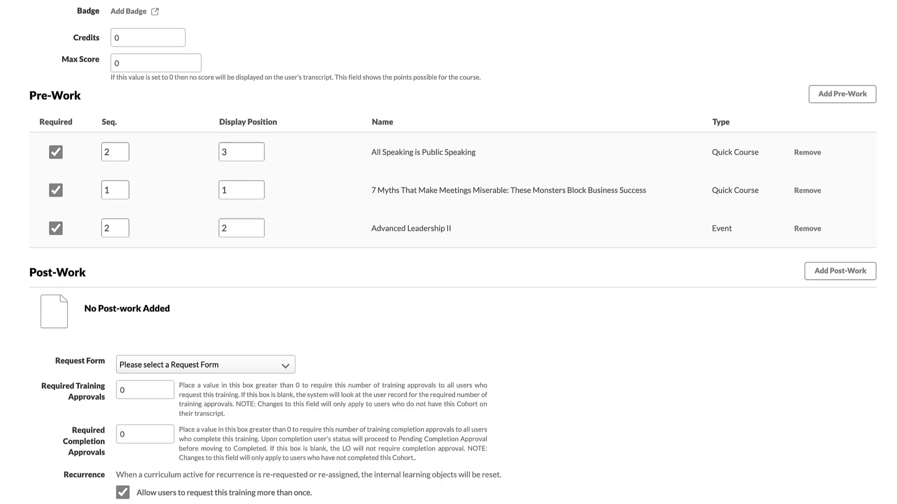
# Step: Schedule the course to be deactivated on 1/19/2025
pyautogui.scroll(-7, 449, 252)
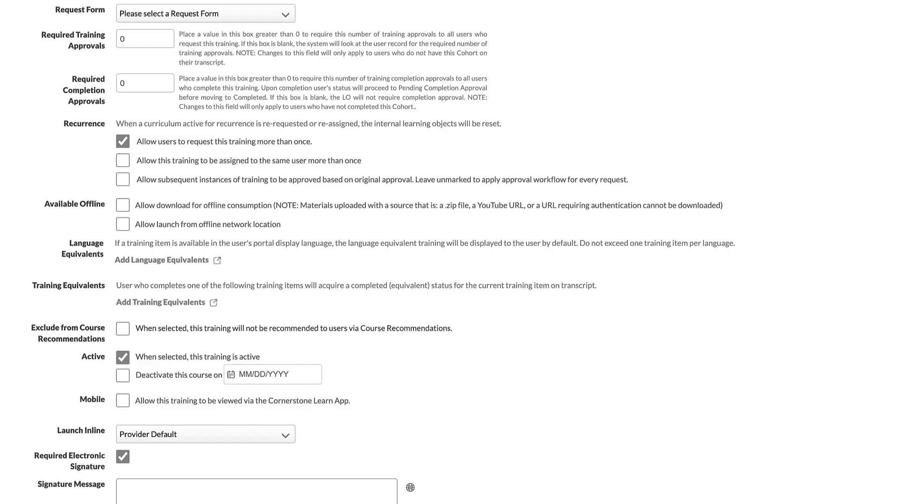
pyautogui.scroll(-5, 449, 252)
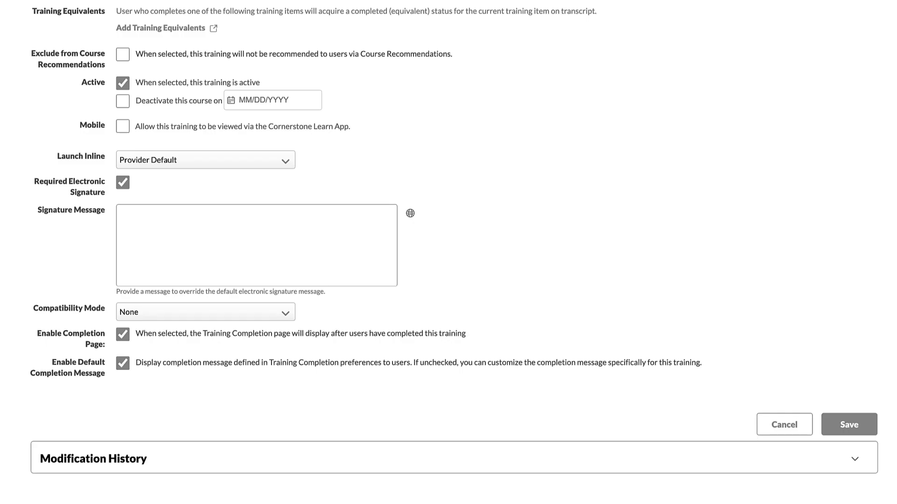
pyautogui.click(123, 101)
pyautogui.click(246, 102)
pyautogui.write('1/19/2025')
pyautogui.press('Tab')
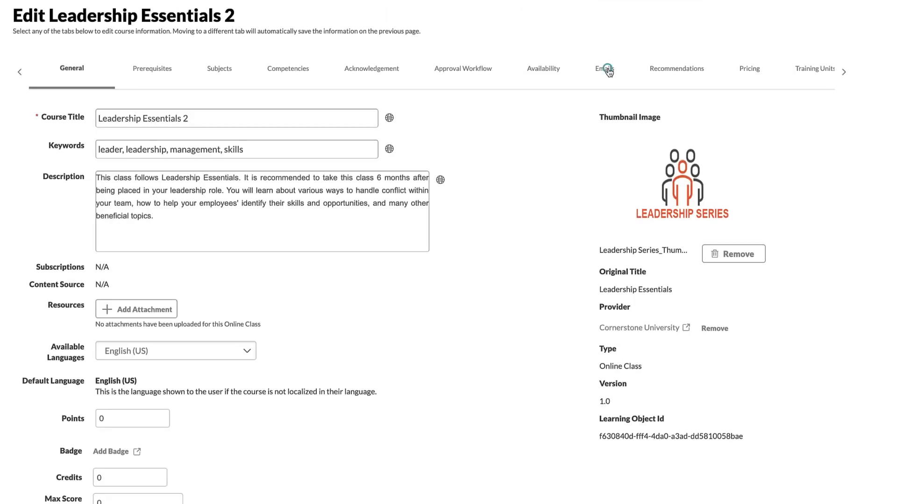
# Step: Review the email options for Leadership Essentials 2
pyautogui.click(605, 69)
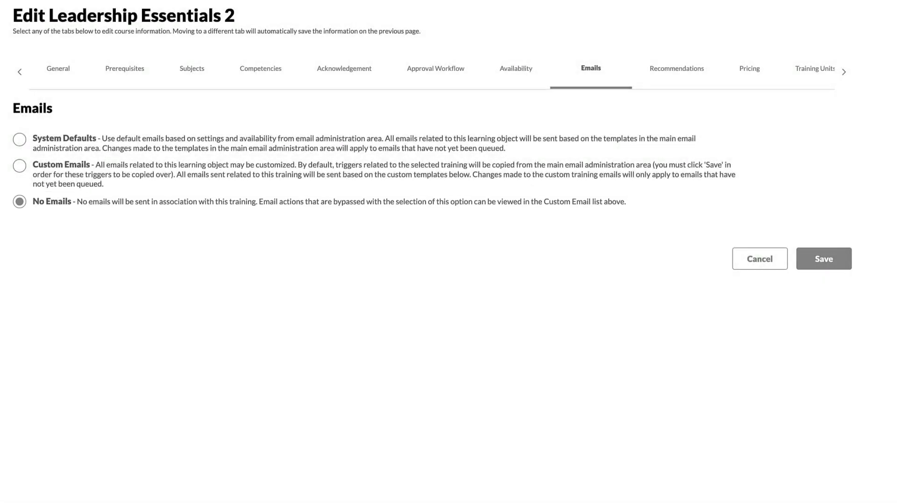
# Step: Make Leadership Essentials 2 available to users in the HCM division
pyautogui.click(525, 69)
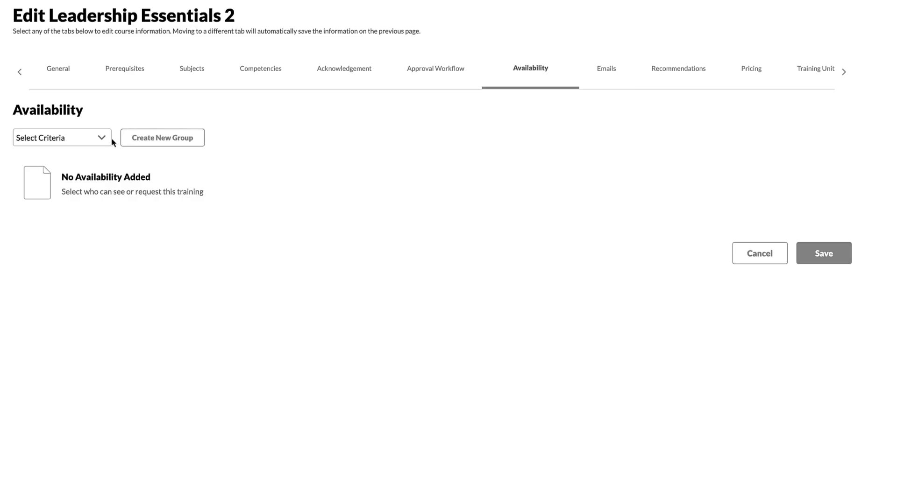
pyautogui.click(100, 139)
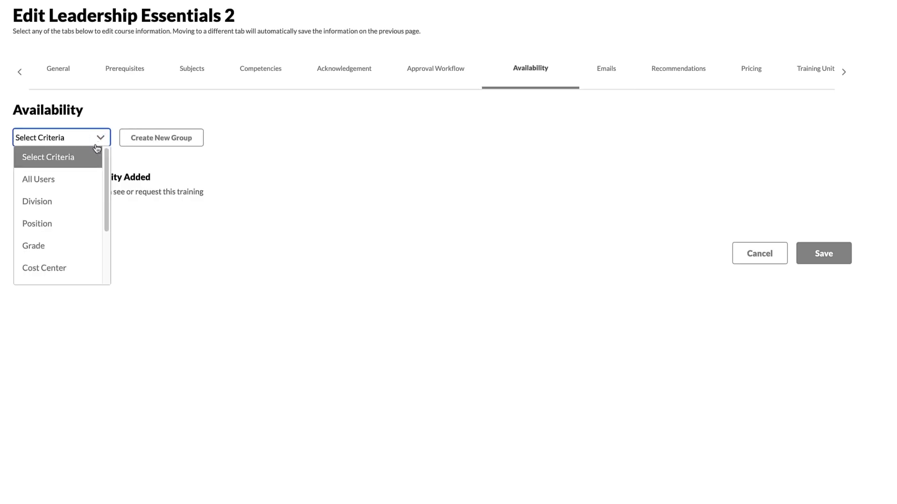
pyautogui.click(40, 201)
pyautogui.click(149, 142)
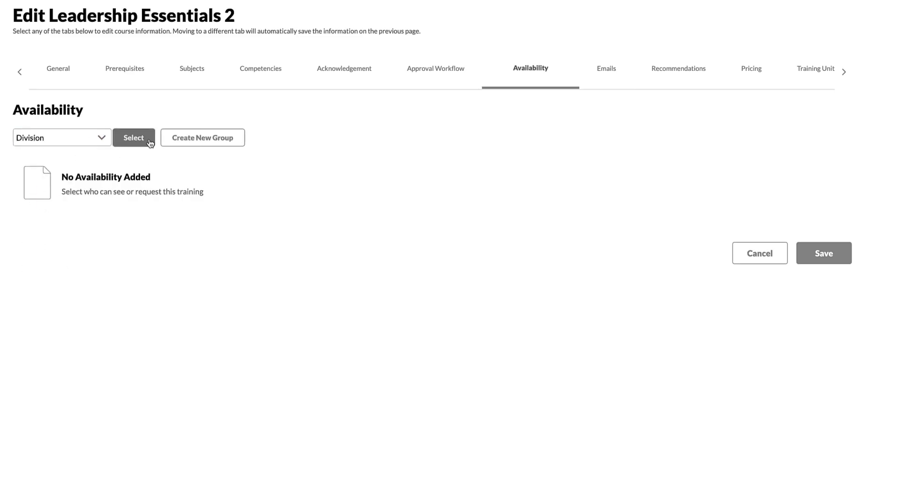
pyautogui.click(810, 216)
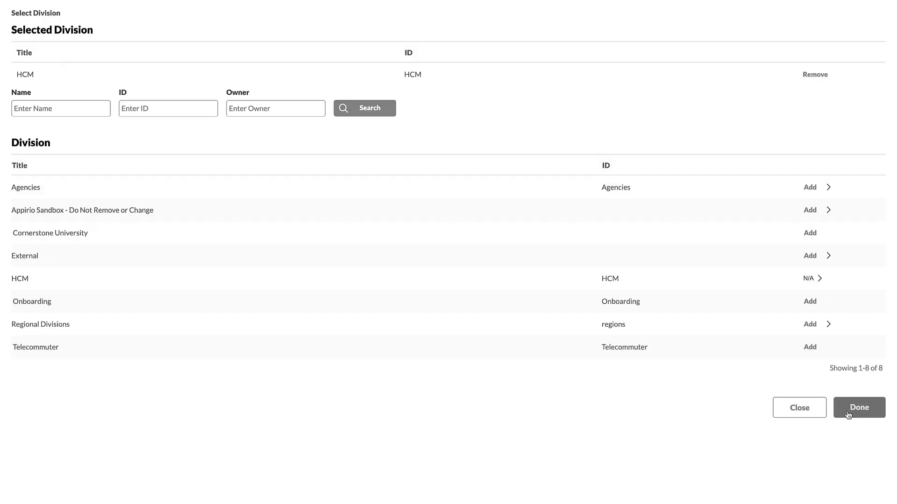
pyautogui.click(855, 409)
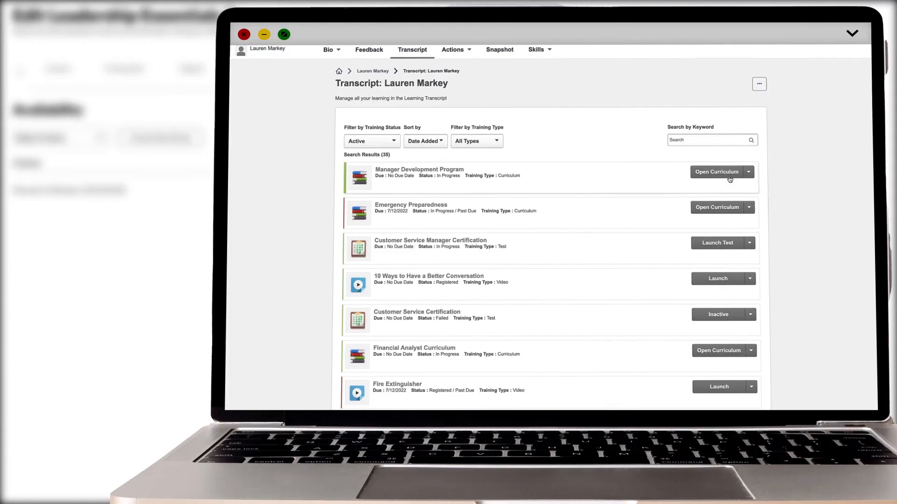
pyautogui.click(717, 171)
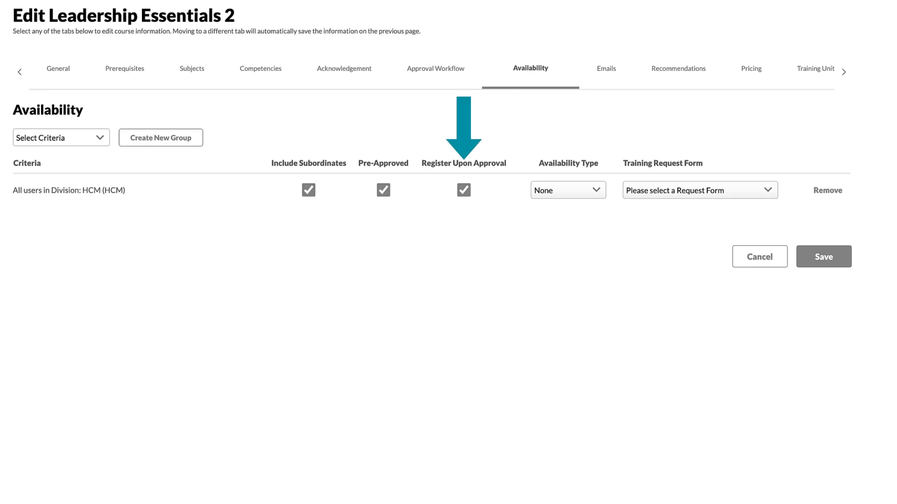
# Step: Set the availability type for the HCM division to Required
pyautogui.click(597, 196)
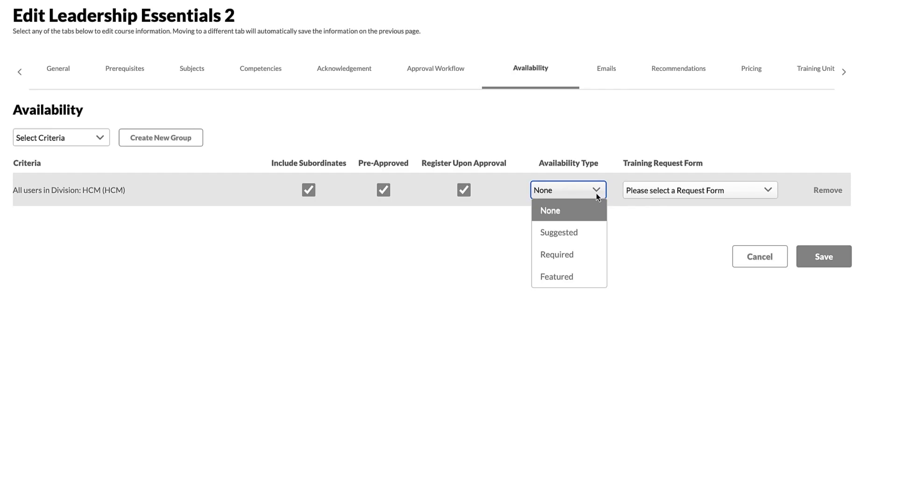
pyautogui.click(557, 255)
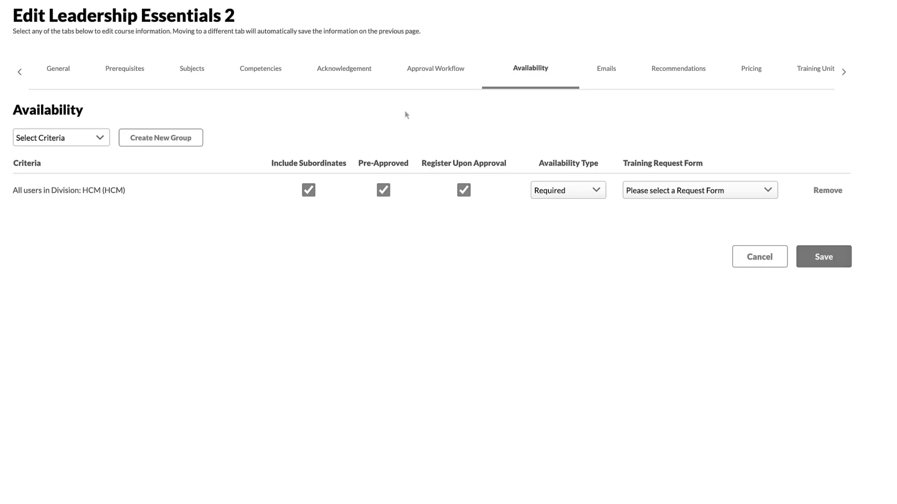
# Step: Require an electronic signature in the general settings of Leadership Essentials 2
pyautogui.click(338, 73)
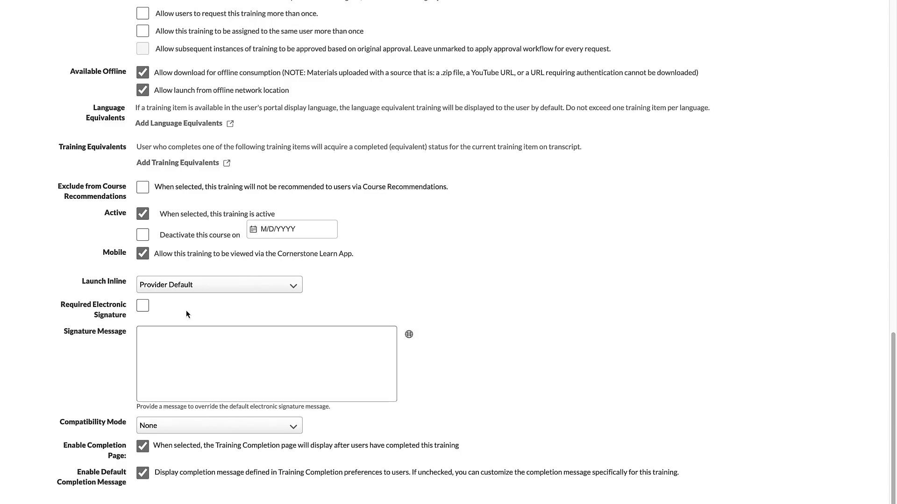
pyautogui.click(144, 308)
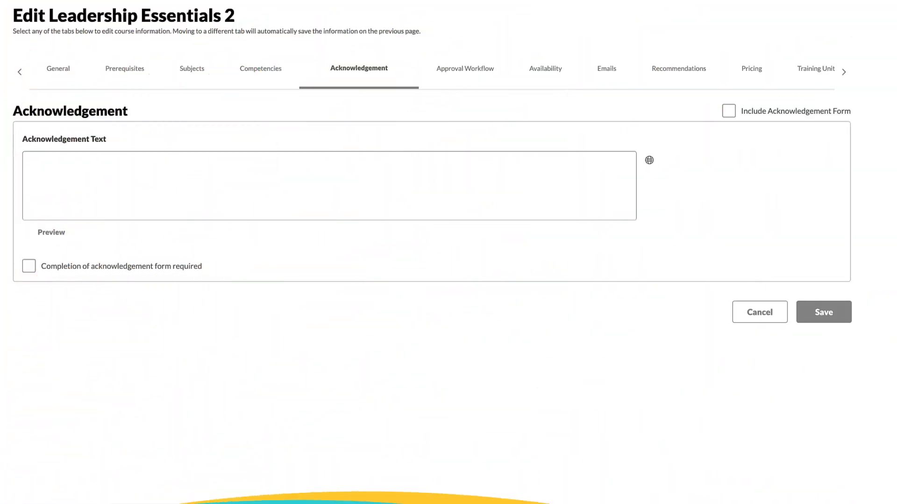
# Step: Include a mandatory acknowledgement form confirming the HCM Leadership Handbook was received and read and leader conduct is understood, and save the course
pyautogui.click(728, 112)
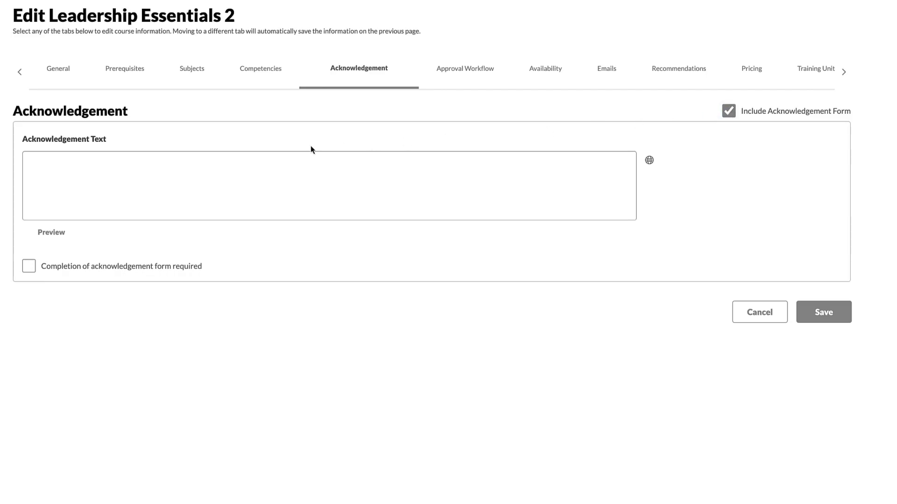
pyautogui.click(143, 188)
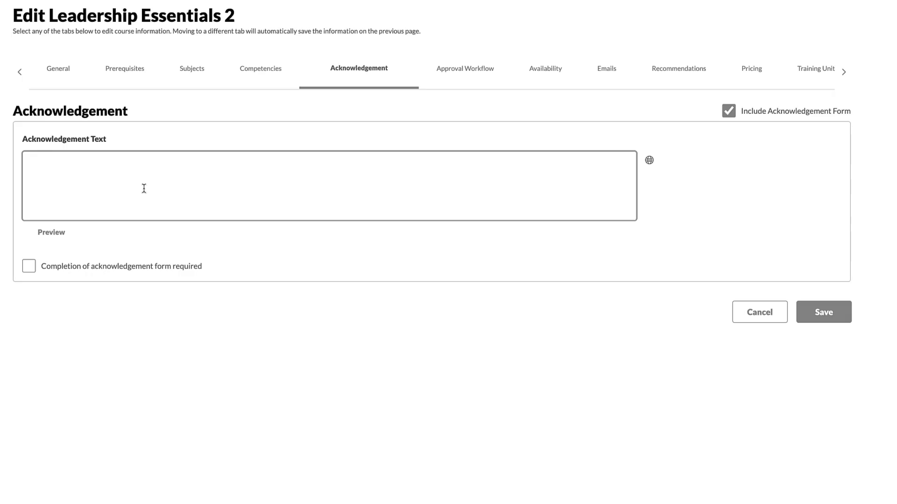
pyautogui.write('I hereby confirm that I have received and read the HCM Leadership Handbook that accompanies the Leadership Essentials 2 training. I confidently understand the conduct and behavior expected from all HCM Leaders.')
pyautogui.click(29, 267)
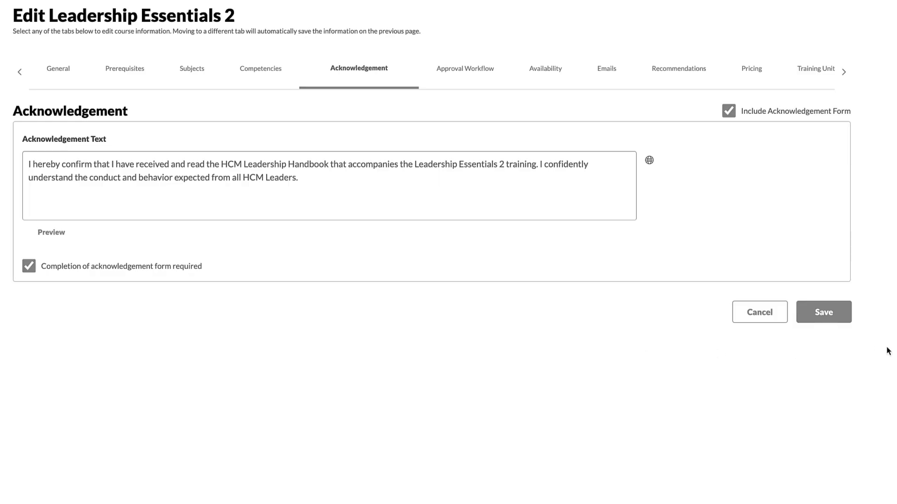
pyautogui.click(814, 305)
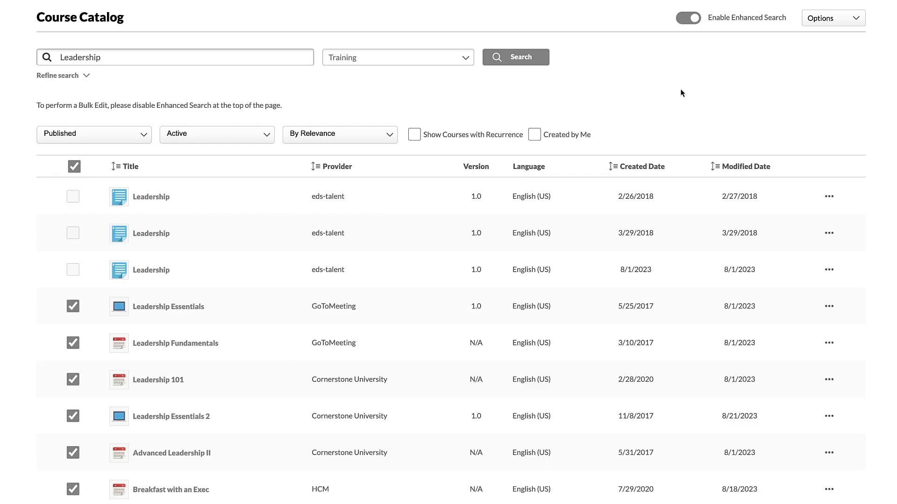
# Step: Disable Enhanced Search in the Course Catalog and start a batch edit of availability for the selected leadership courses
pyautogui.click(686, 19)
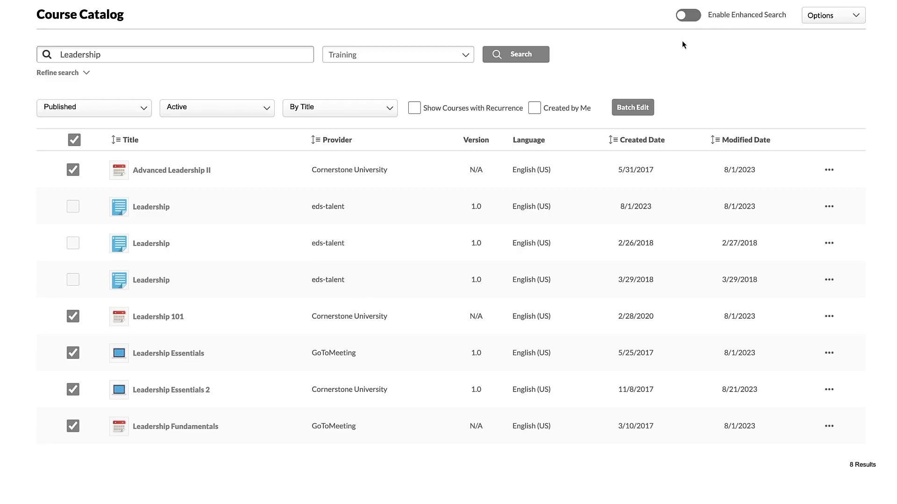
pyautogui.click(632, 108)
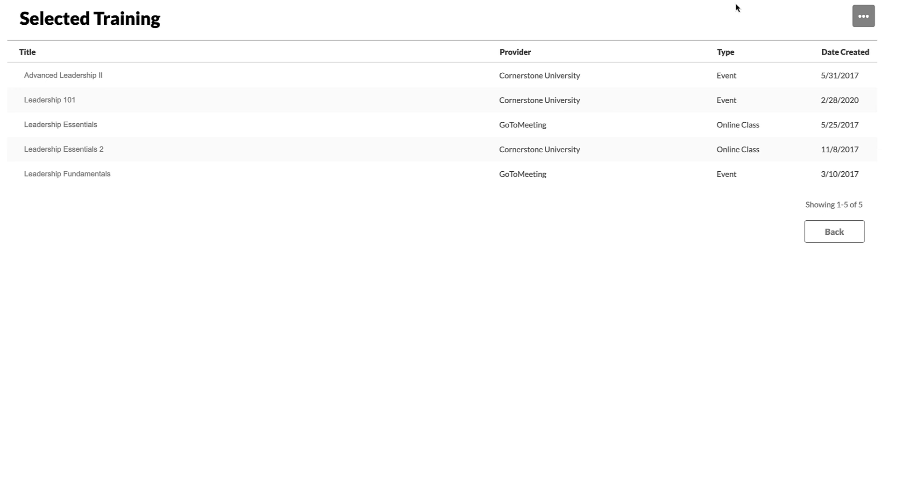
pyautogui.click(863, 17)
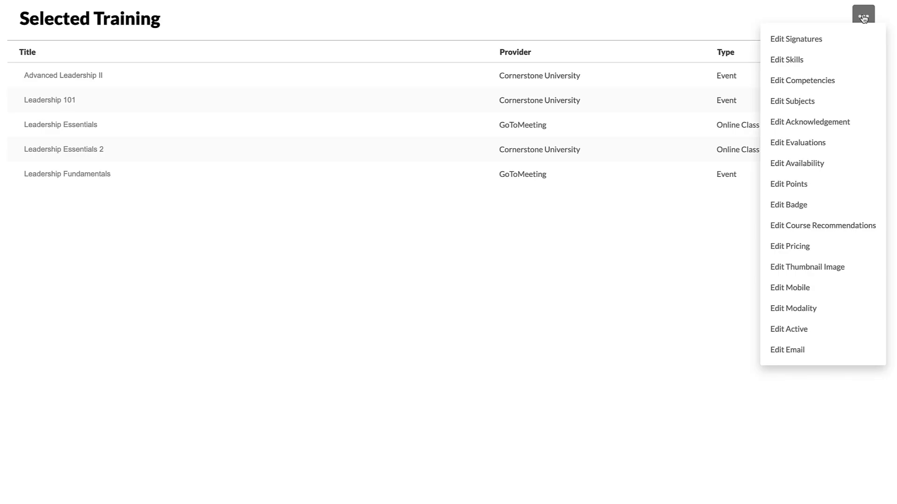
pyautogui.click(801, 163)
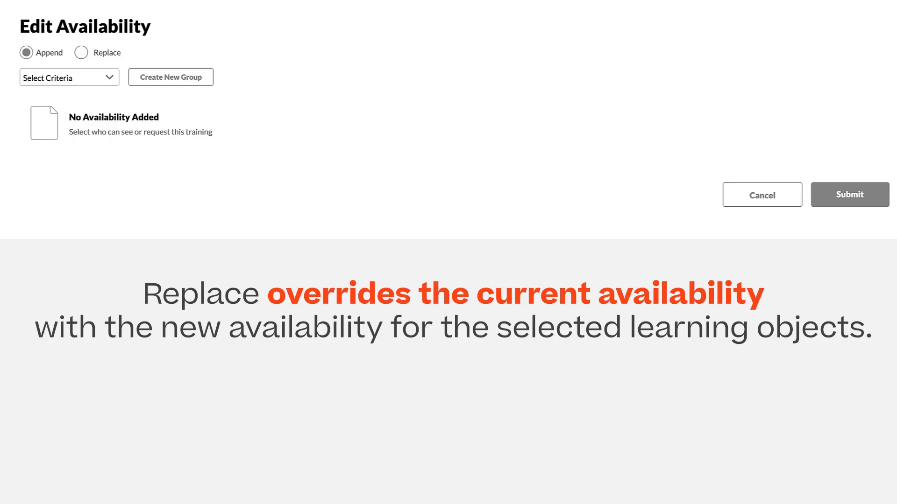
# Step: Set the batch availability edit to Replace and choose All Users as the criteria
pyautogui.click(82, 52)
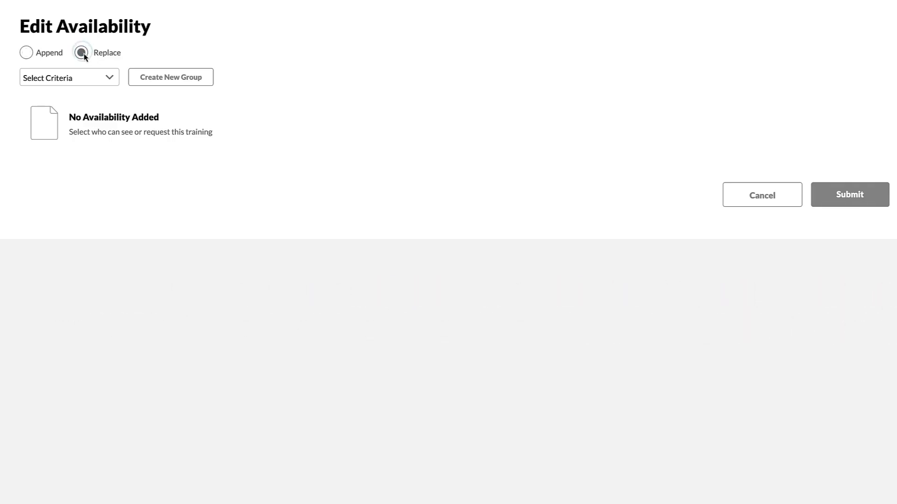
pyautogui.click(107, 78)
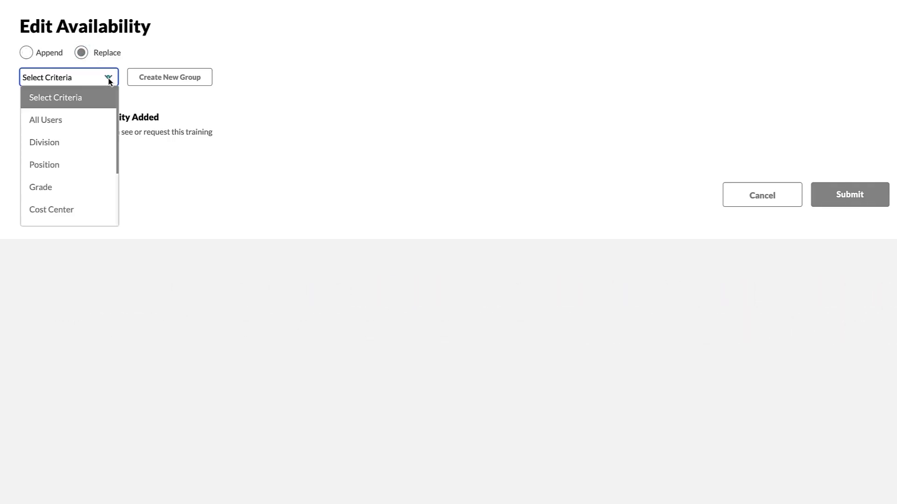
pyautogui.click(58, 117)
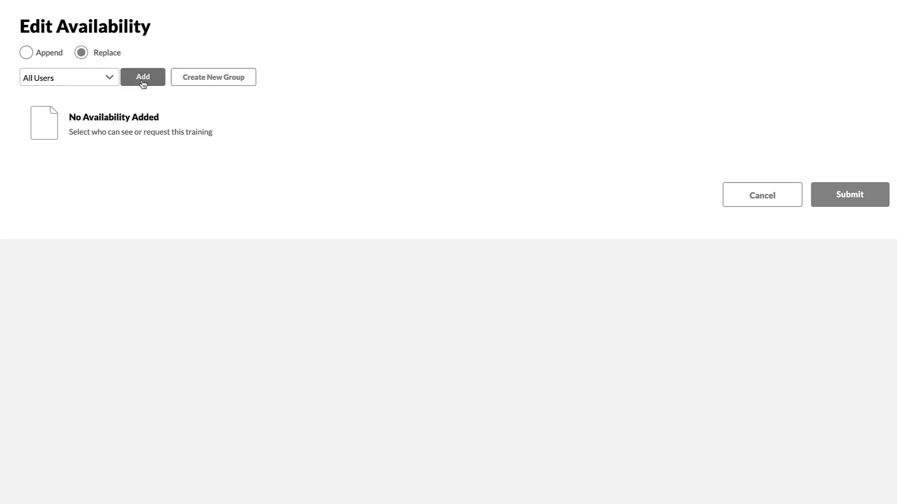